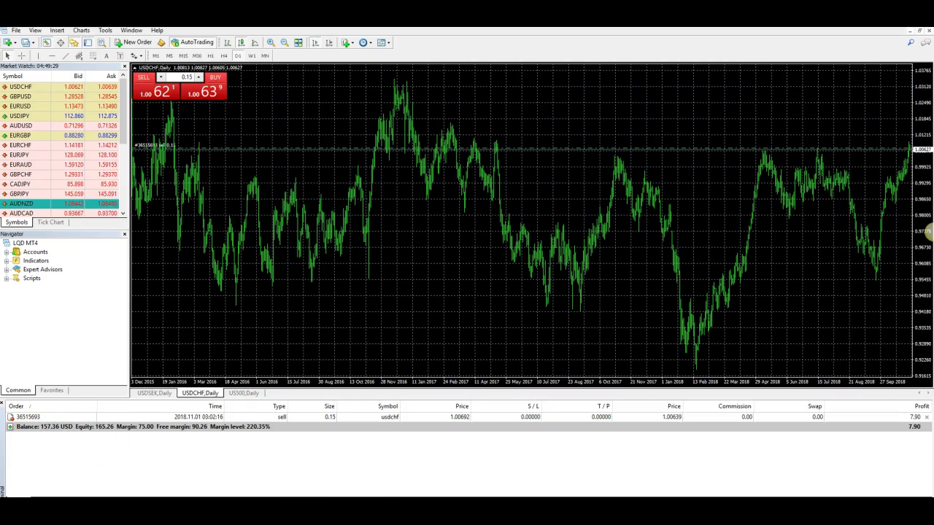
Step: Switch to the Forex21 compounding calculator, set the start balance to 157 and recalculate the growth
click(358, 497)
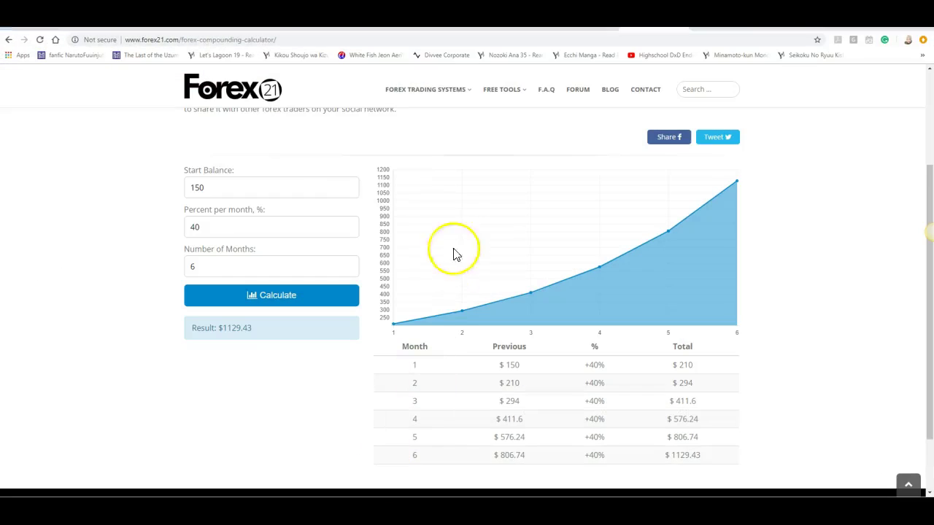
click(210, 186)
drag(210, 186, 173, 189)
text(15)
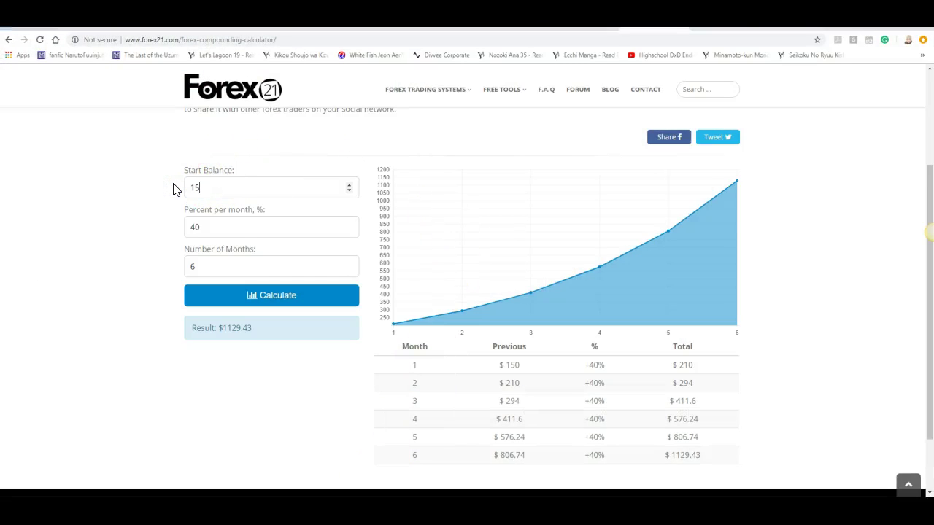
text(7)
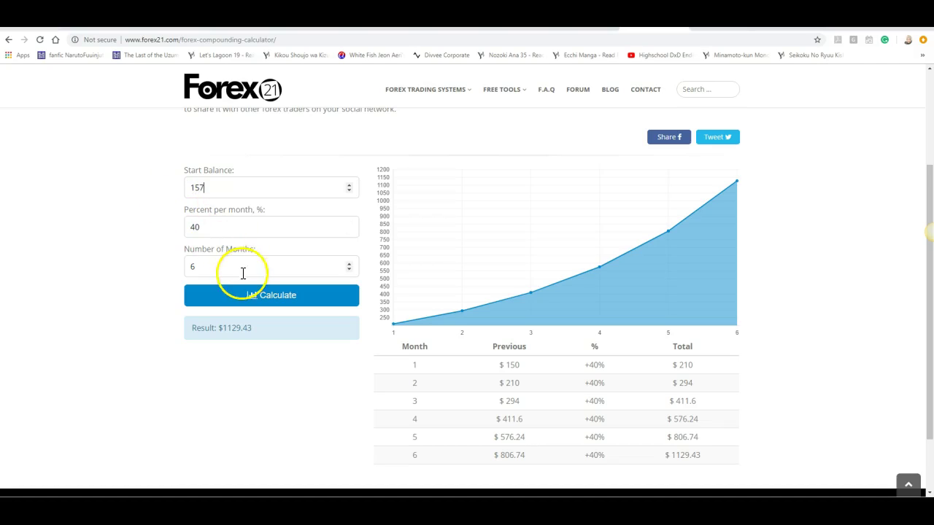
click(250, 295)
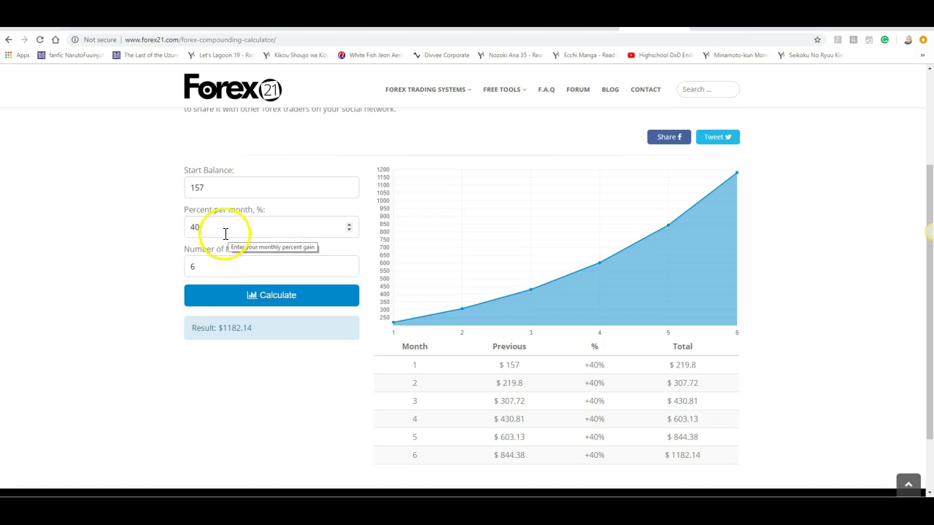
Step: Set the monthly percentage gain to 20 and recalculate the six-month projection
drag(240, 227, 139, 234)
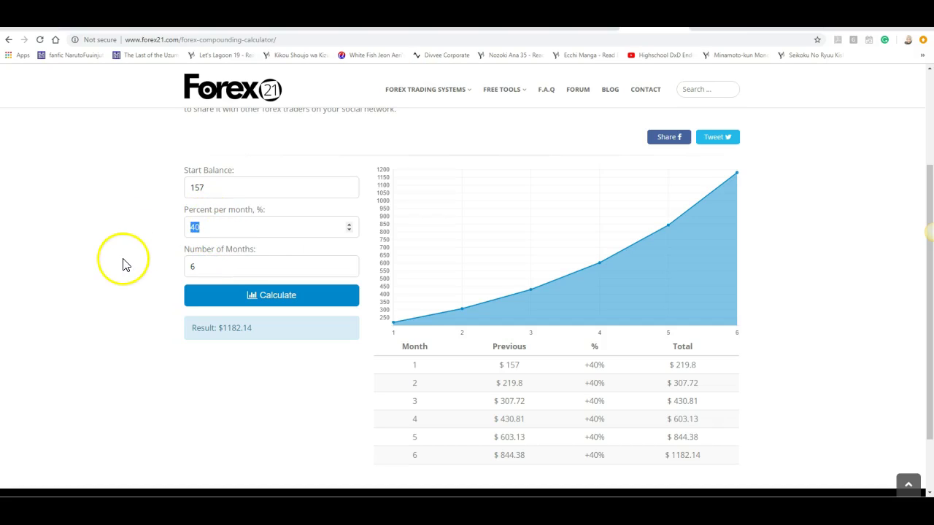
click(289, 296)
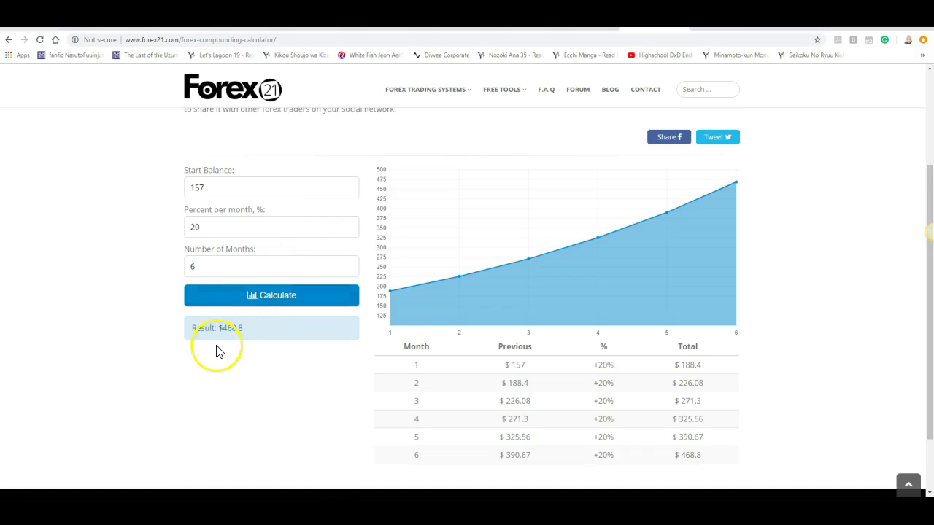
click(247, 294)
click(302, 259)
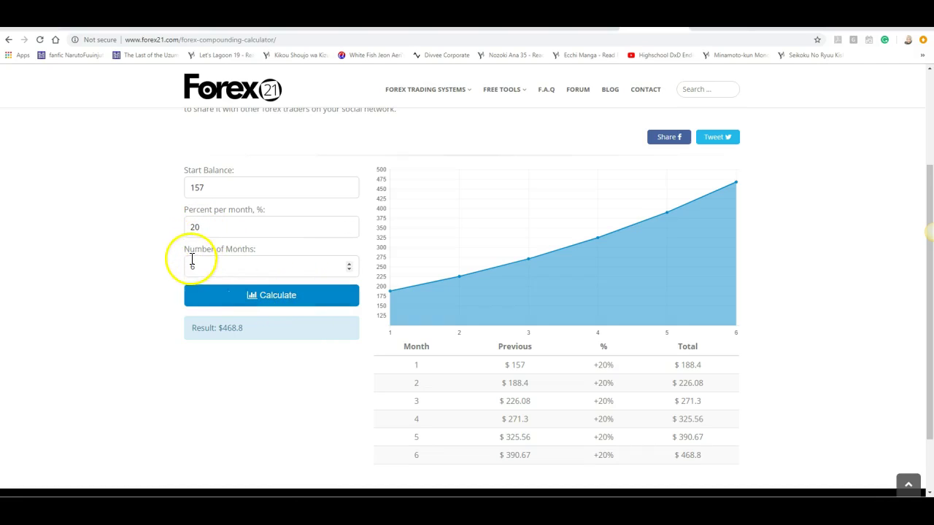
Step: Set the start balance to 10000 and recalculate the projection
drag(212, 192, 149, 190)
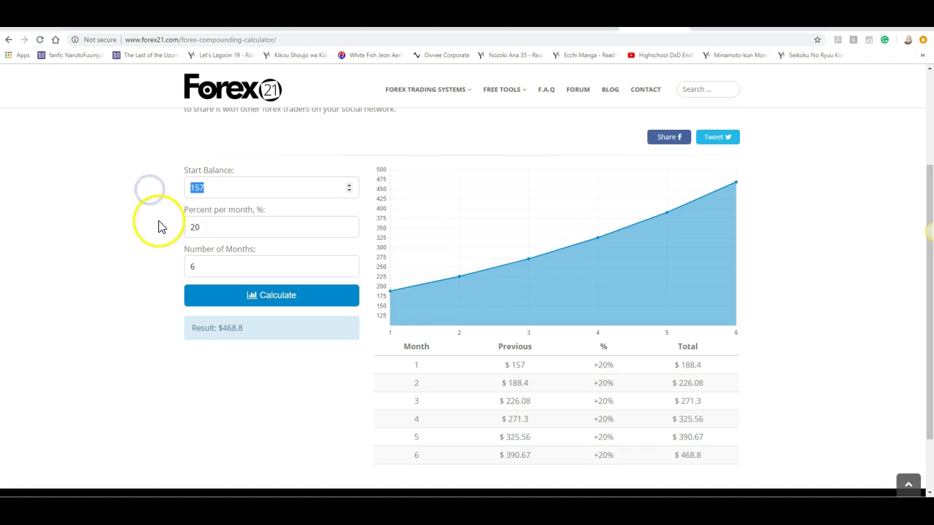
text(10000)
click(233, 301)
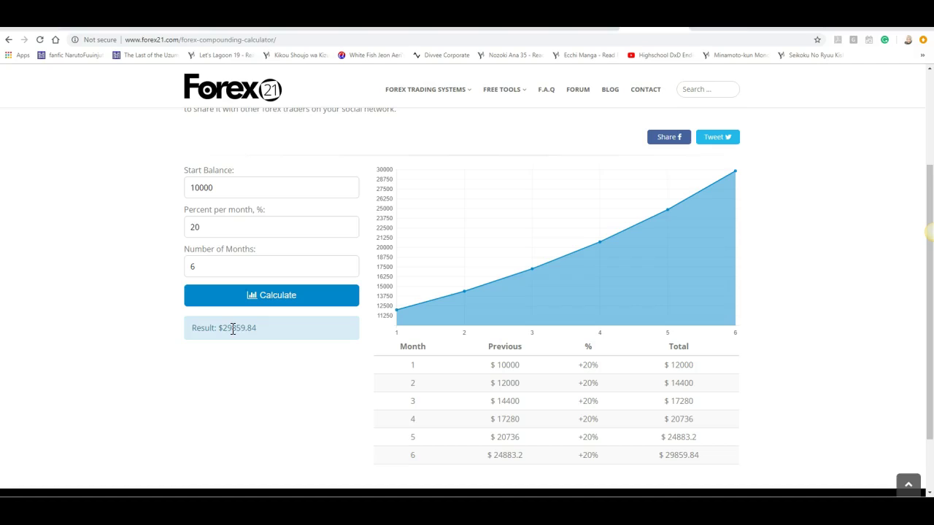
Step: Extend the projection to 12 months and recalculate
double_click(194, 267)
text(1)
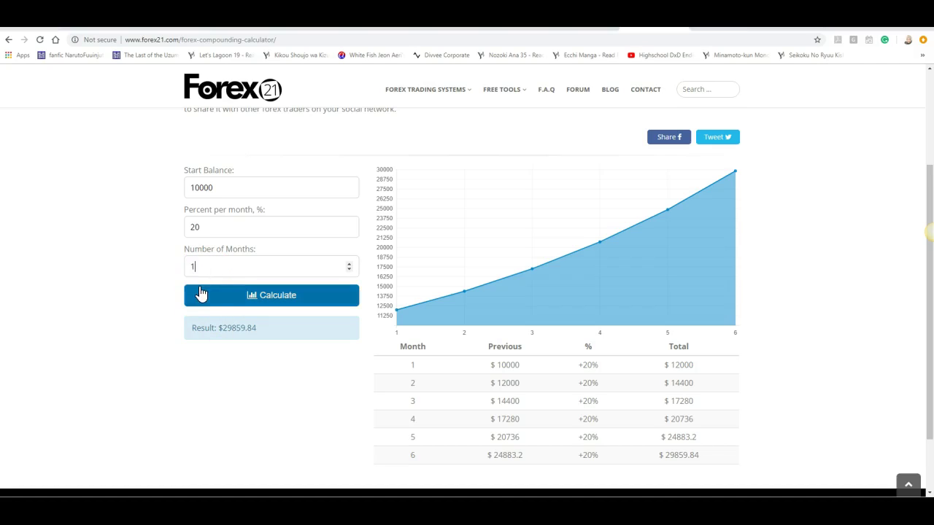
text(2)
click(201, 296)
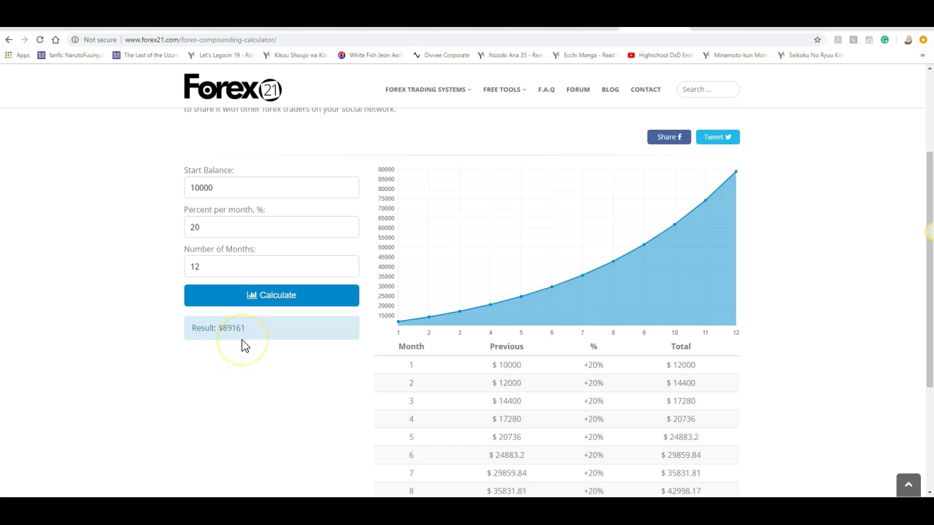
Step: Set the start balance to 157 and recalculate the 12-month projection
double_click(201, 188)
text(157)
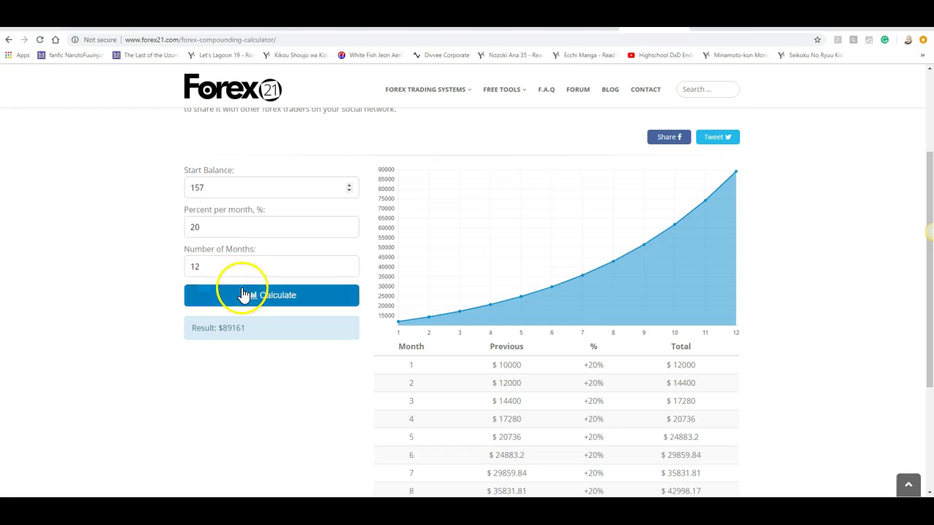
click(242, 294)
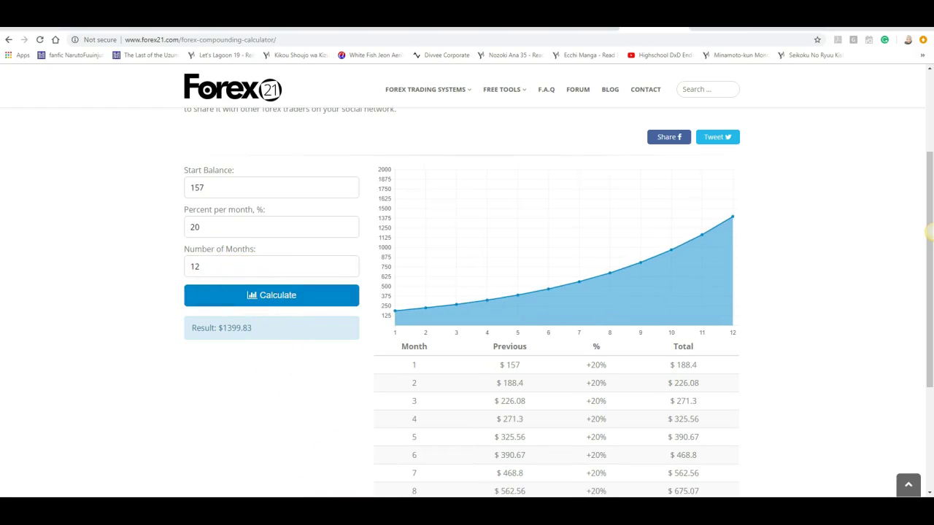
Step: Switch to MetaTrader 4 and draw horizontal lines on the USDCHF daily chart at about 0.9545 and about 1.008
mouse_move(416, 510)
click(416, 482)
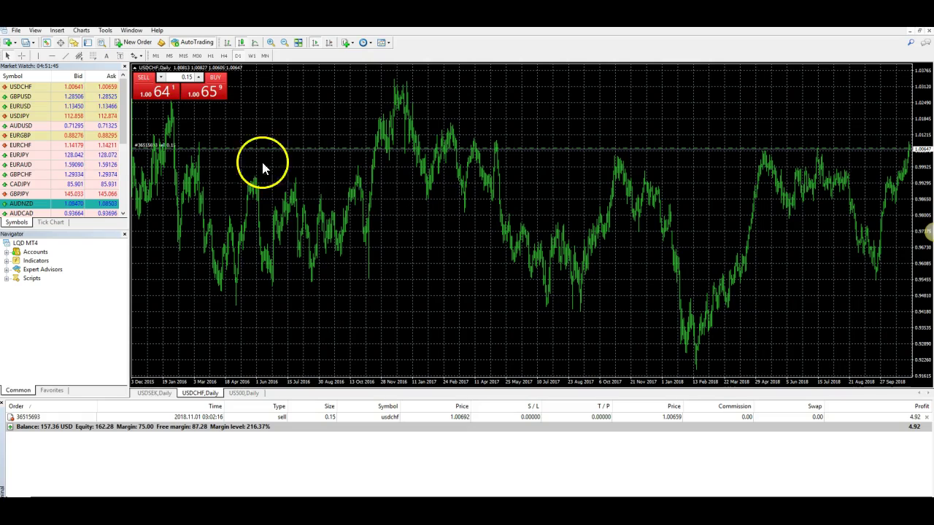
click(51, 55)
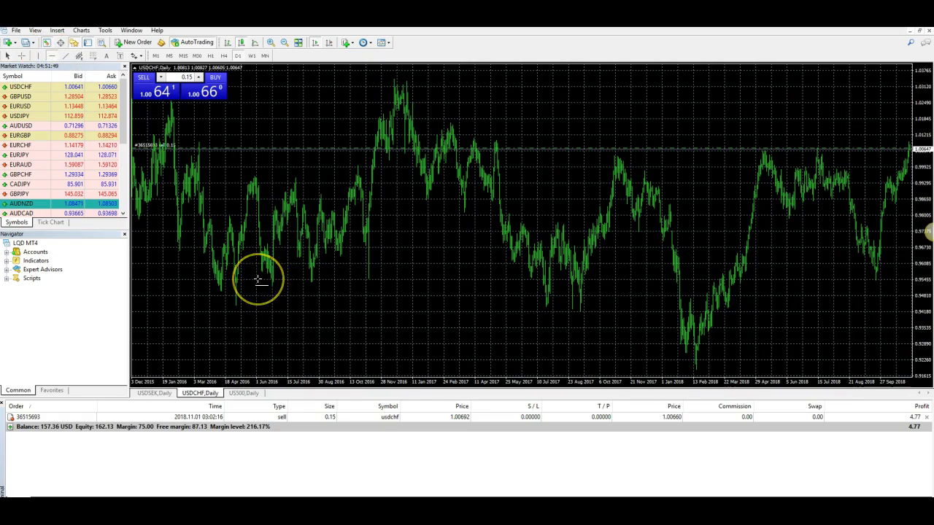
click(258, 281)
click(100, 326)
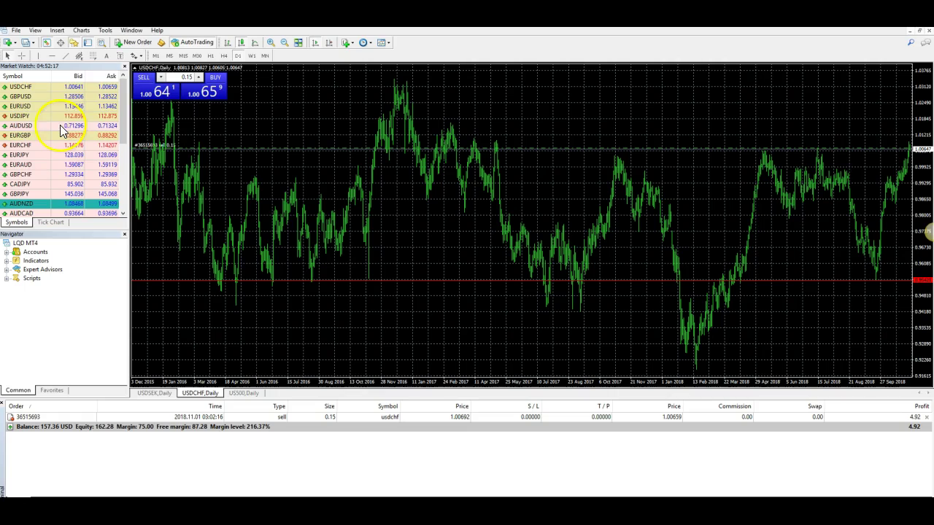
click(51, 57)
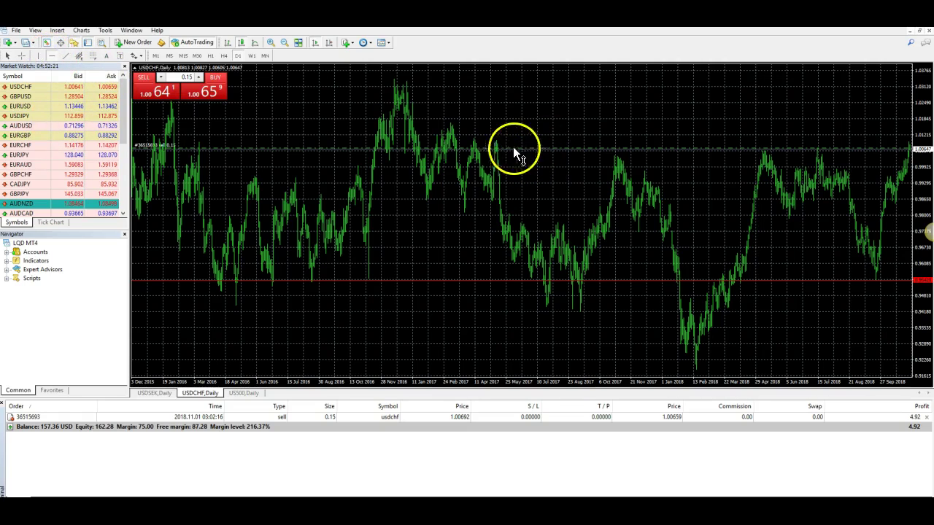
click(476, 146)
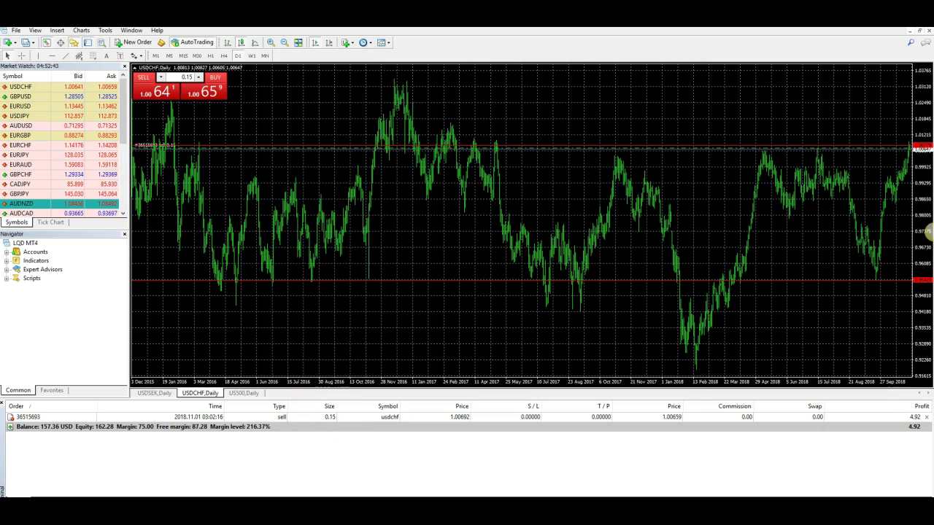
Step: Switch to the Forex21 page, open the Windows Calculator and subtract 157 from 188 for the first month's gain
mouse_move(344, 511)
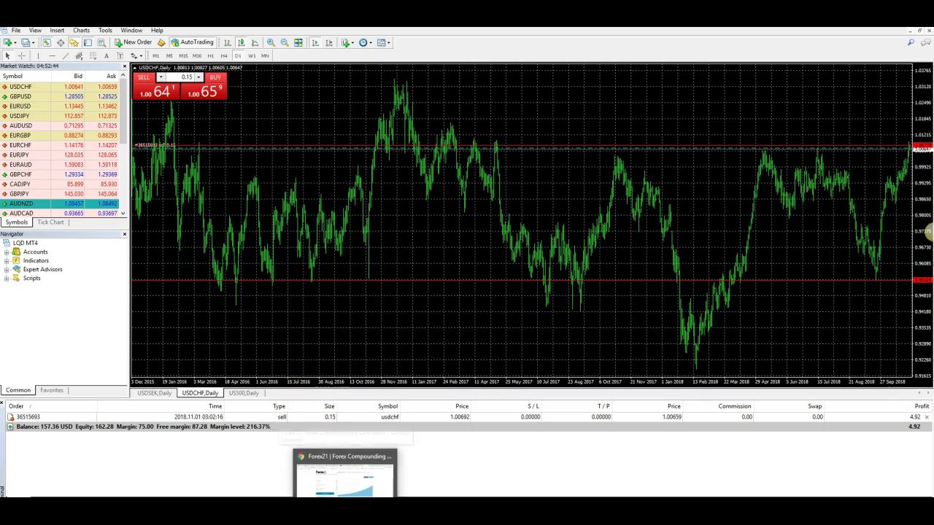
click(344, 475)
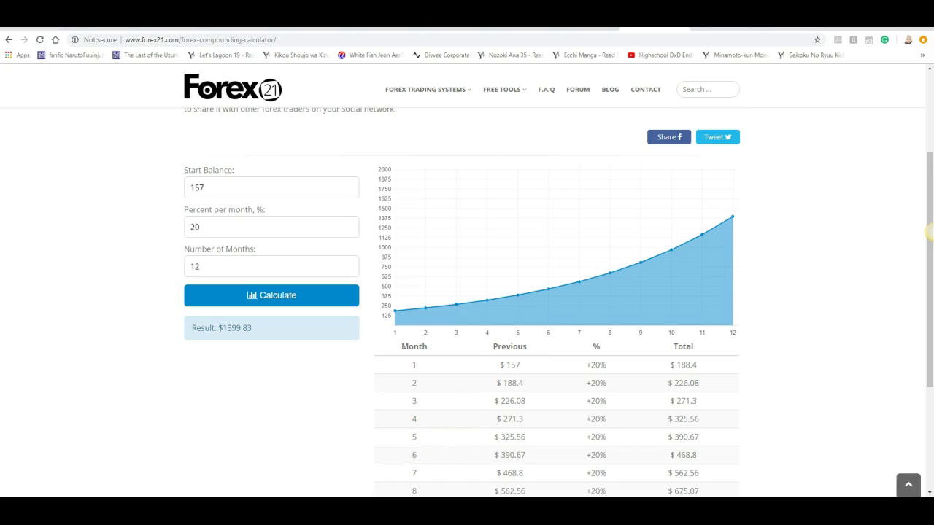
key(super)
click(379, 275)
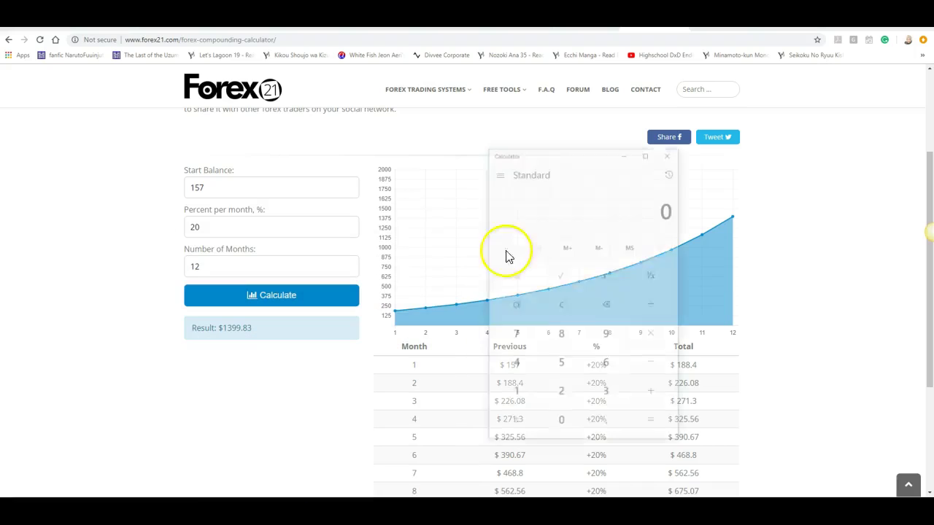
text(188)
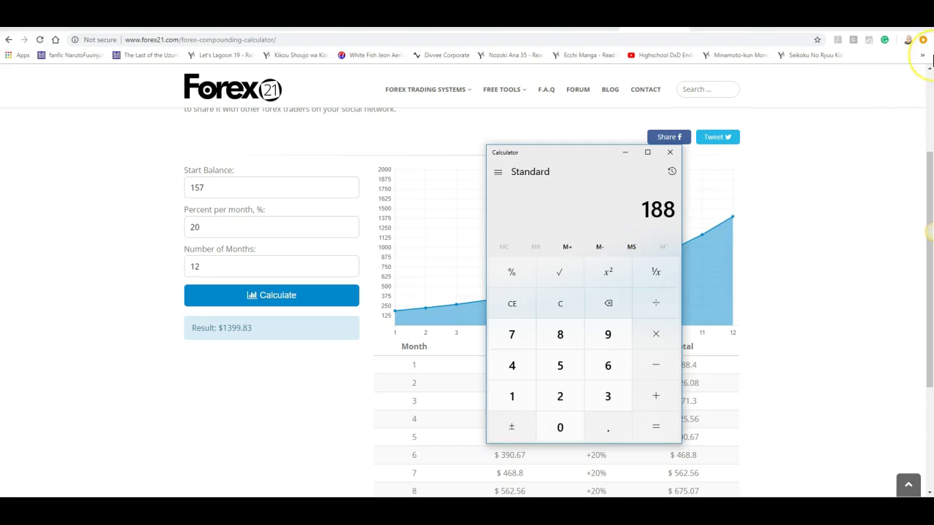
key(minus)
text(157)
key(Return)
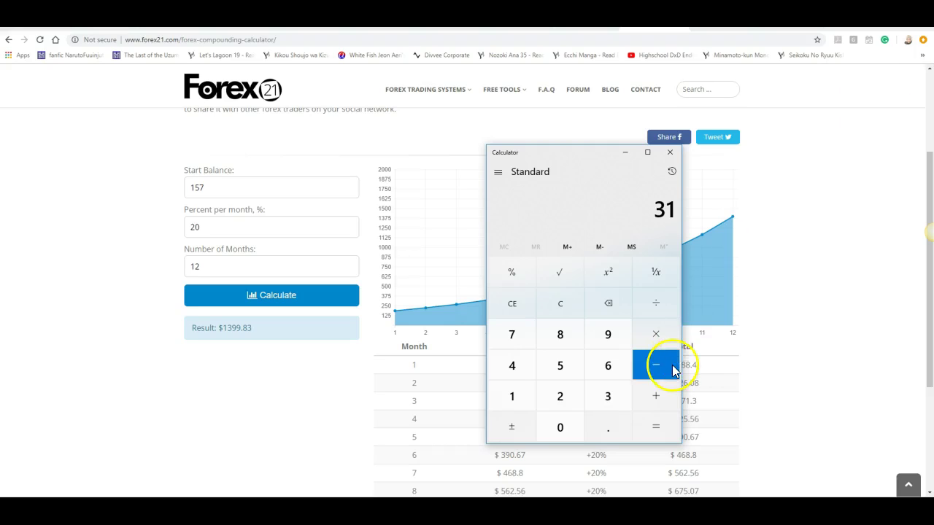
Step: Switch to MetaTrader 4 and examine the open USDCHF sell order and its profit
click(419, 474)
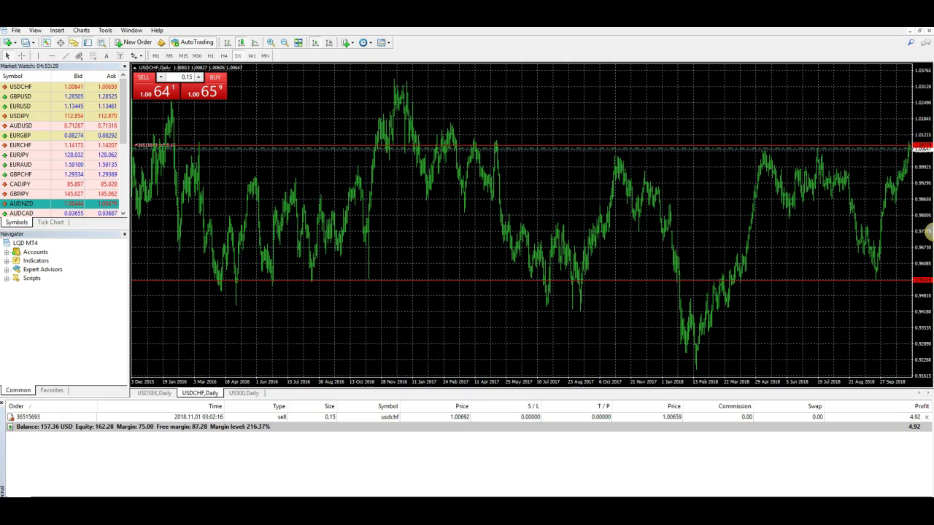
click(417, 479)
click(488, 421)
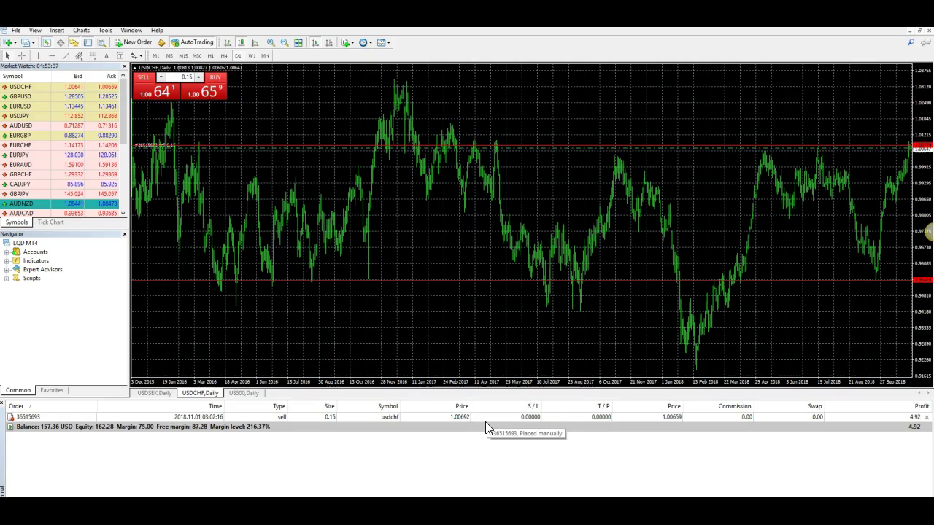
click(460, 488)
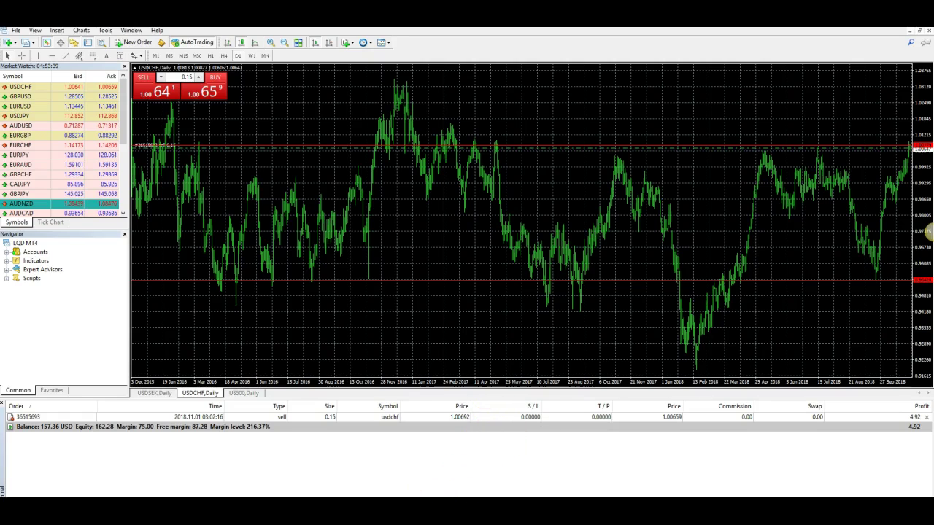
Step: Switch back to the Forex21 compounding calculator, set the monthly percentage to 40 and recalculate
click(401, 495)
click(488, 354)
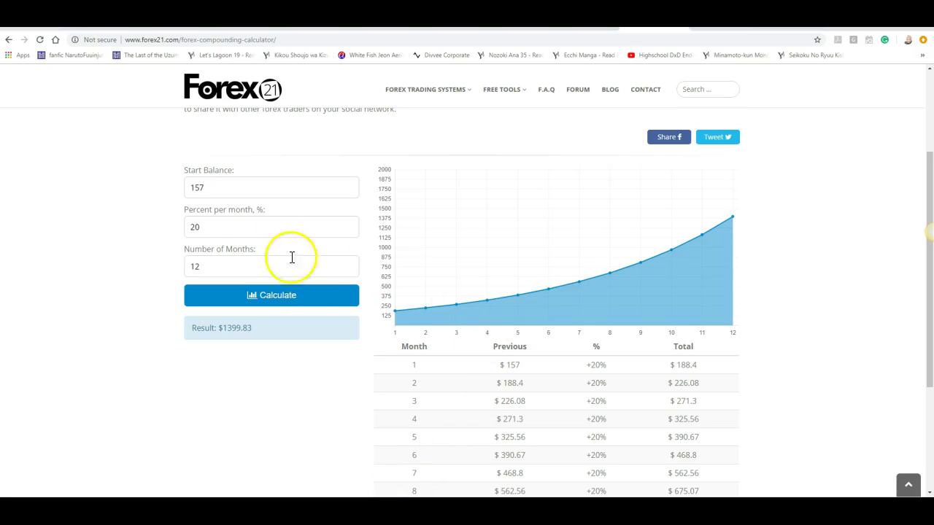
drag(216, 227, 192, 225)
text(40)
click(239, 294)
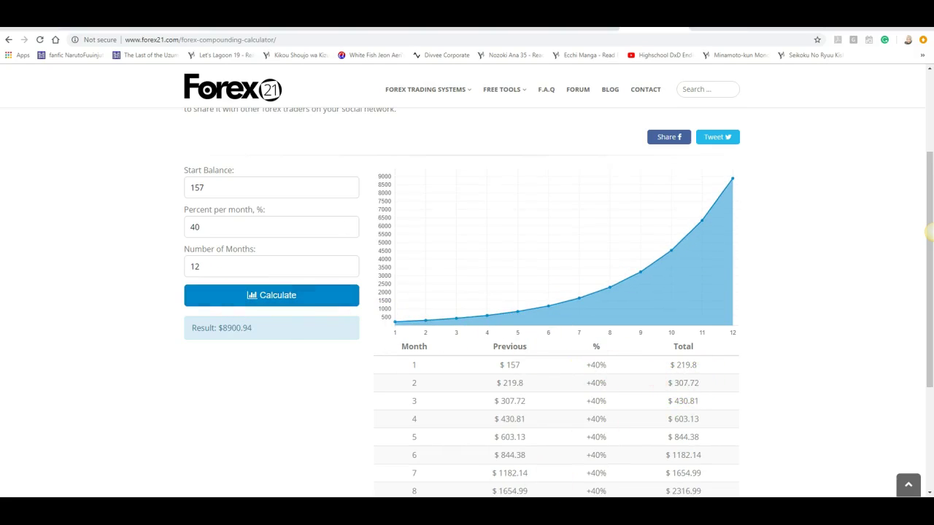
Step: Switch to the Windows Calculator, subtract 157 from 219 and close it
key(alt+Tab)
text(219-157=)
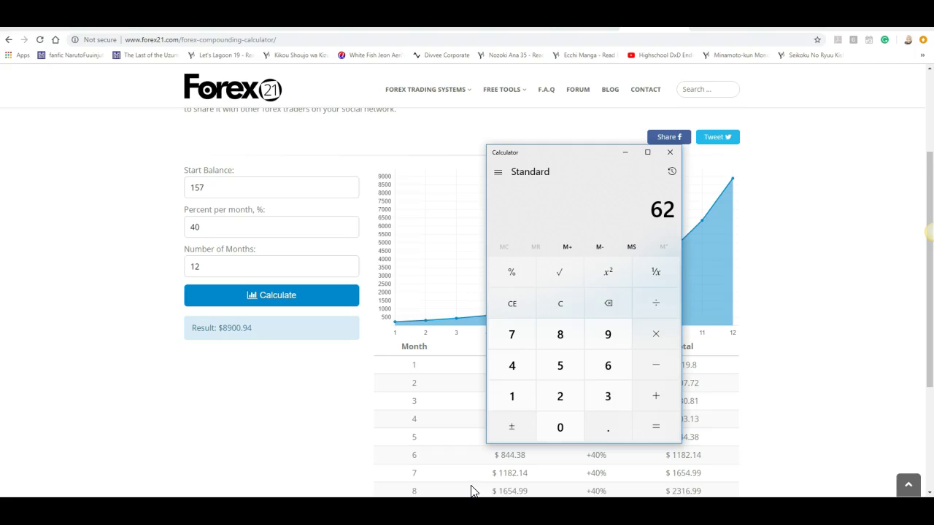
click(670, 156)
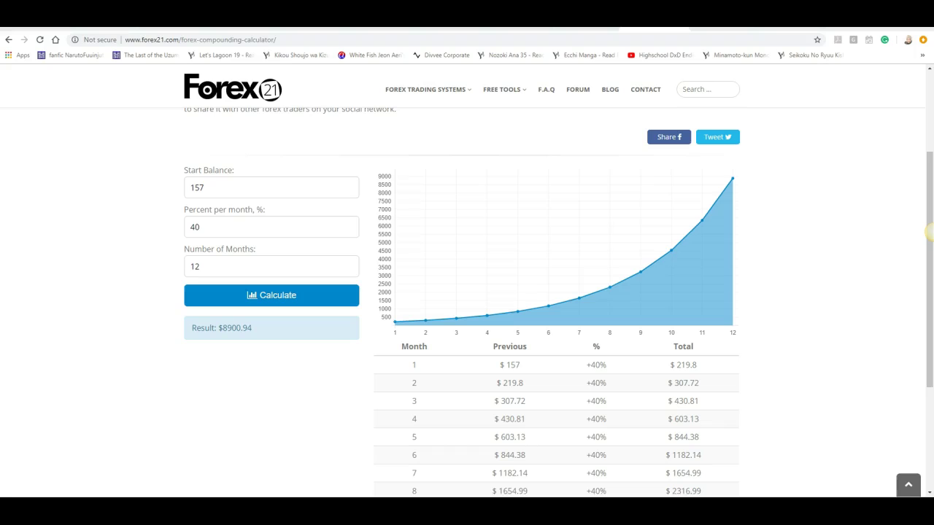
Step: Reopen the Windows Calculator and subtract 216 from 307 to work out the second month's gain
key(super)
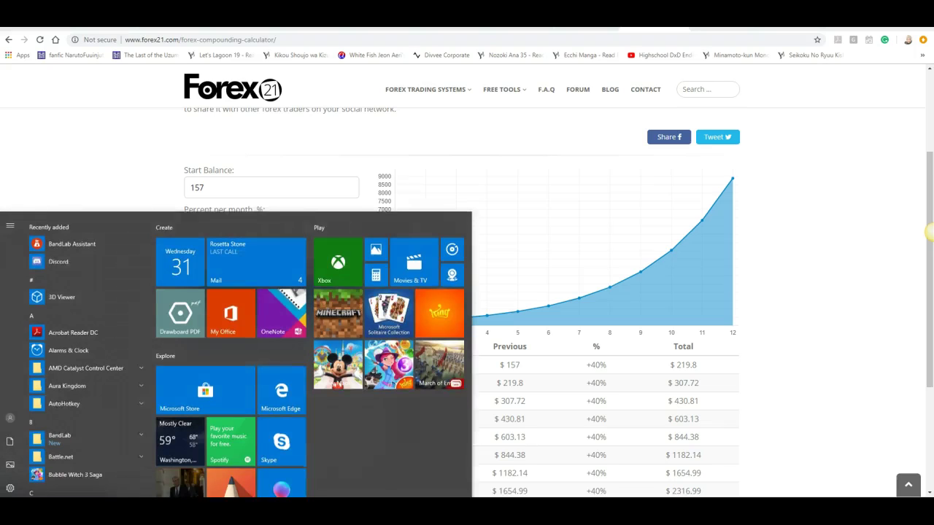
click(379, 273)
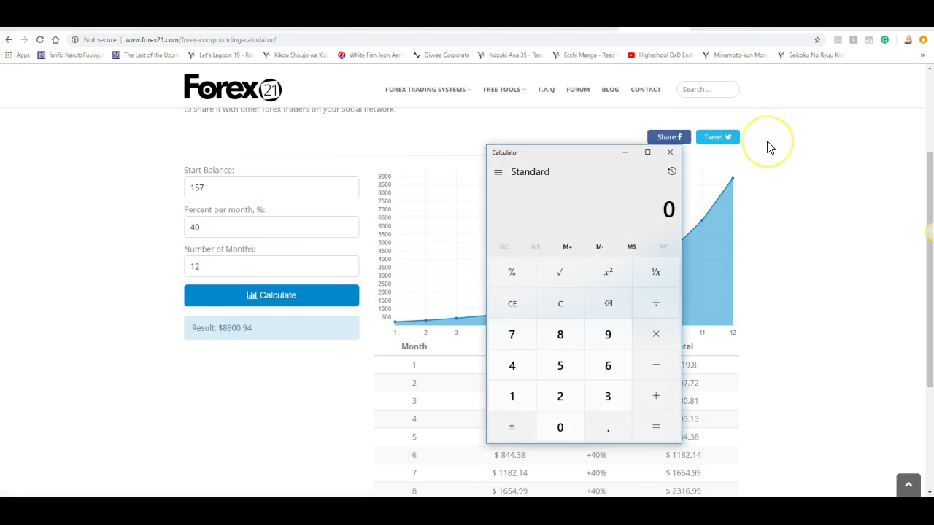
text(307)
key(minus)
text(216)
key(Return)
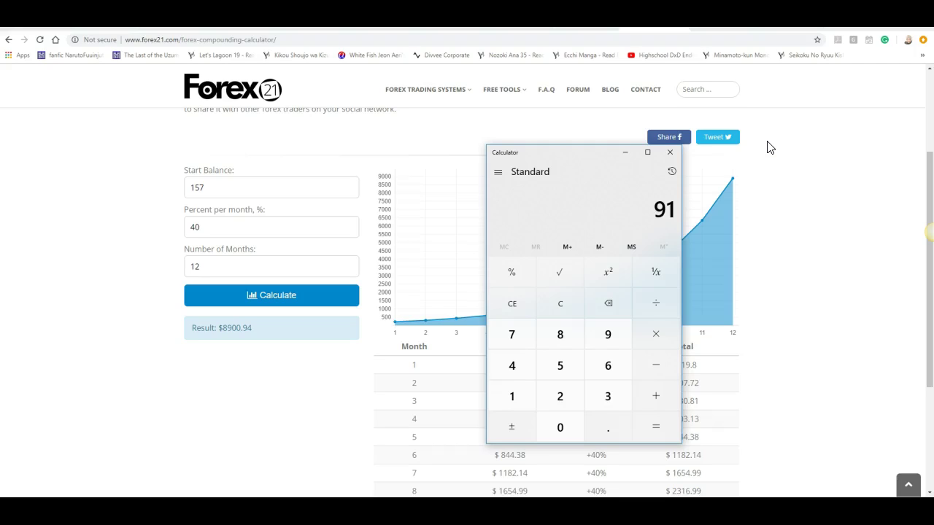
Step: Divide the second month's difference by 1.5 and clear the calculator
key(slash)
text(1.5)
key(Return)
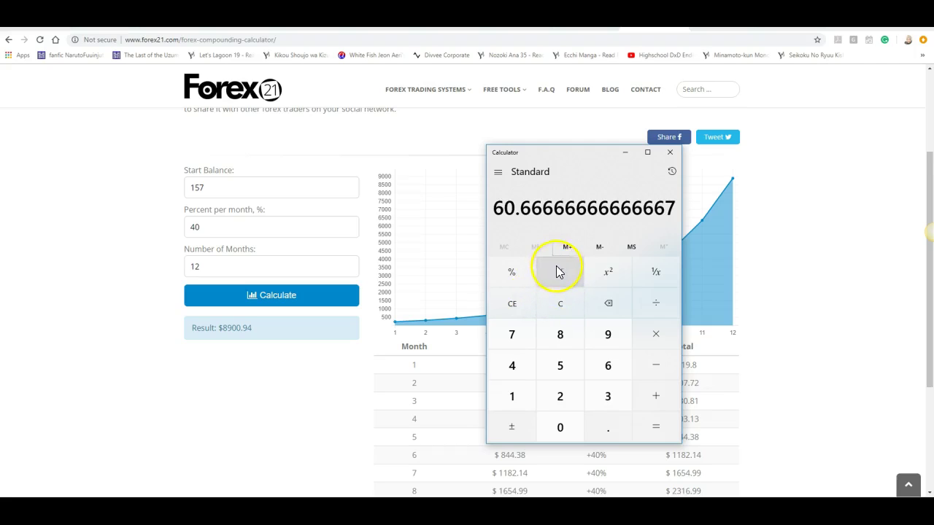
click(565, 305)
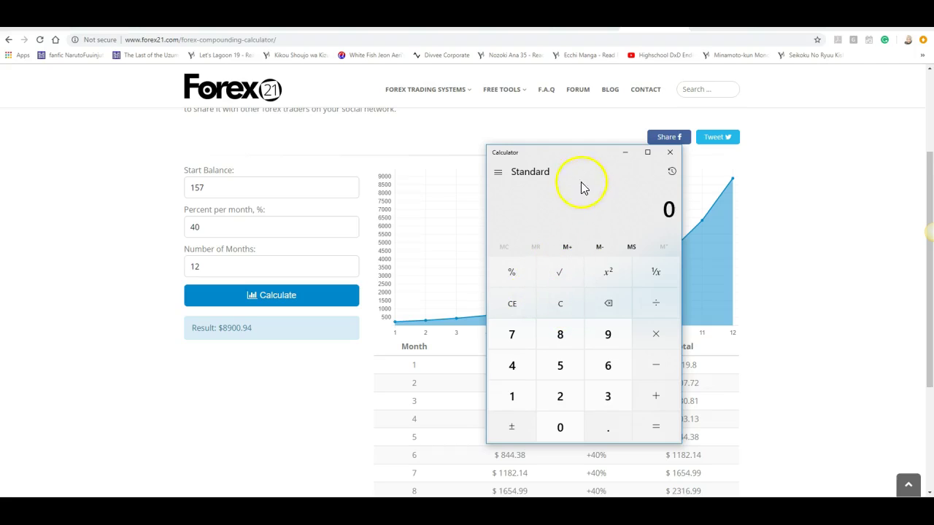
Step: Move the calculator clear of the monthly table, subtract 307 from 430 for the third month, and divide the difference by 1.5
drag(592, 155, 236, 171)
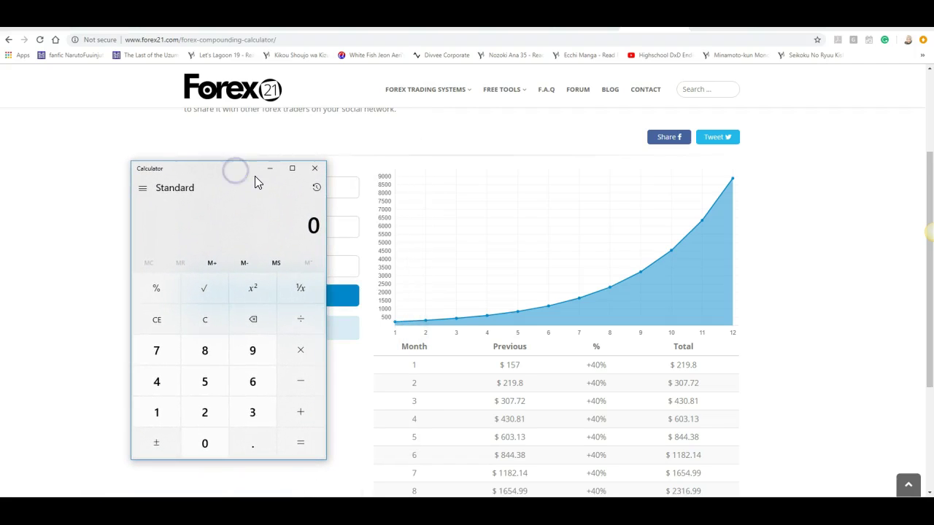
text(430)
text(-)
text(307)
key(Return)
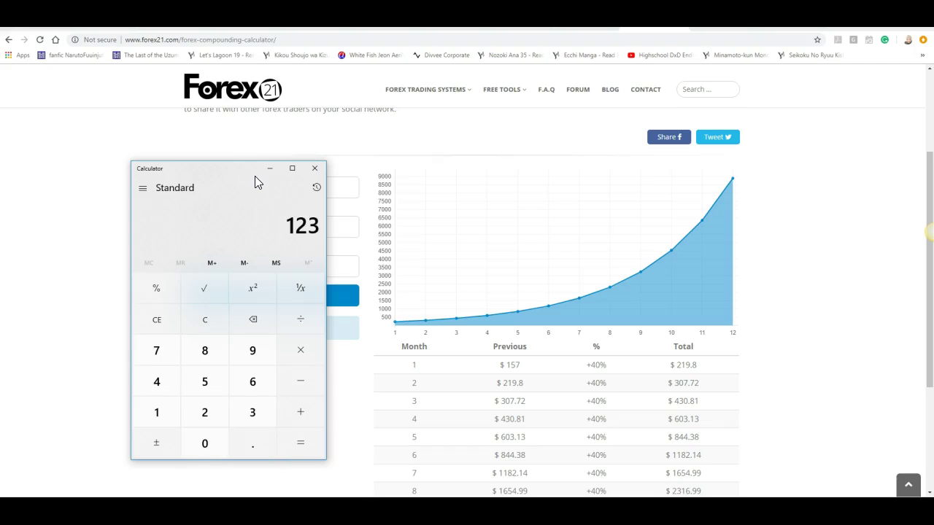
text(/1.5)
key(Return)
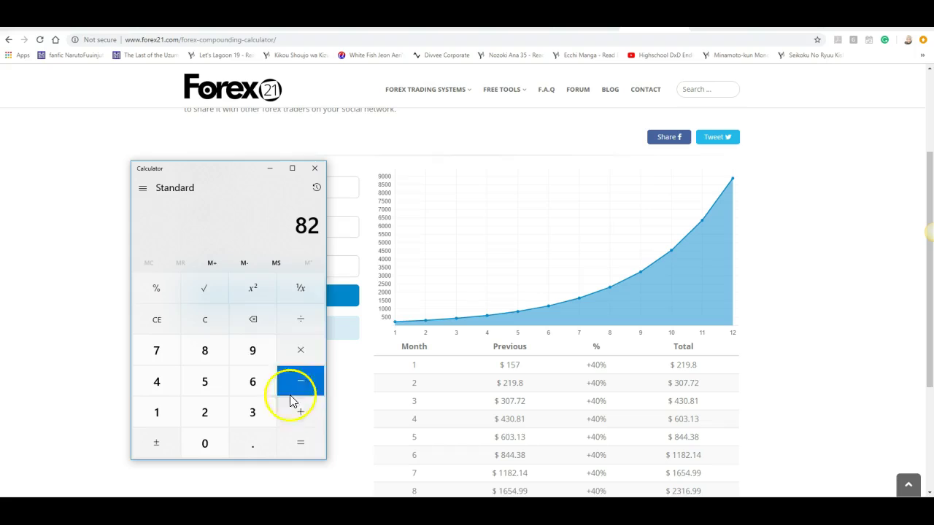
Step: Clear the calculator and subtract 430 from 603 to work out the fourth month's gain
click(219, 321)
text(603)
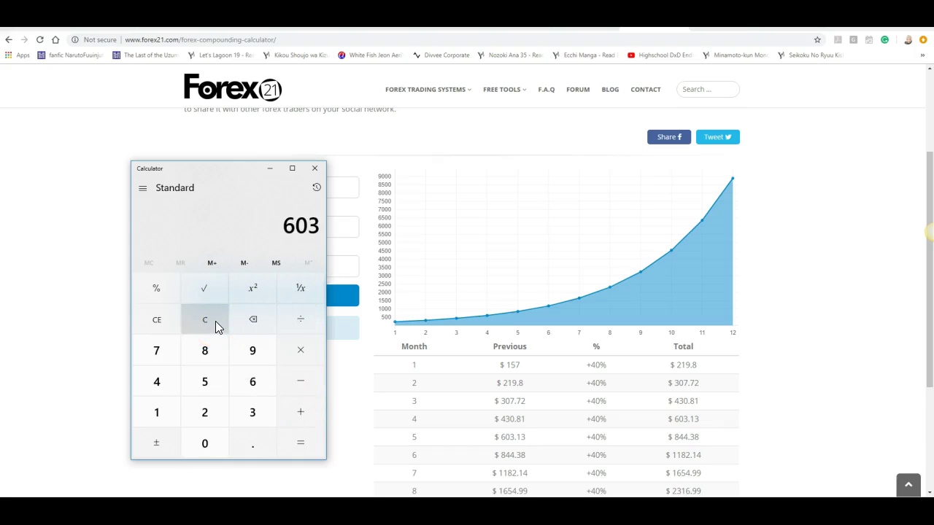
key(minus)
text(430)
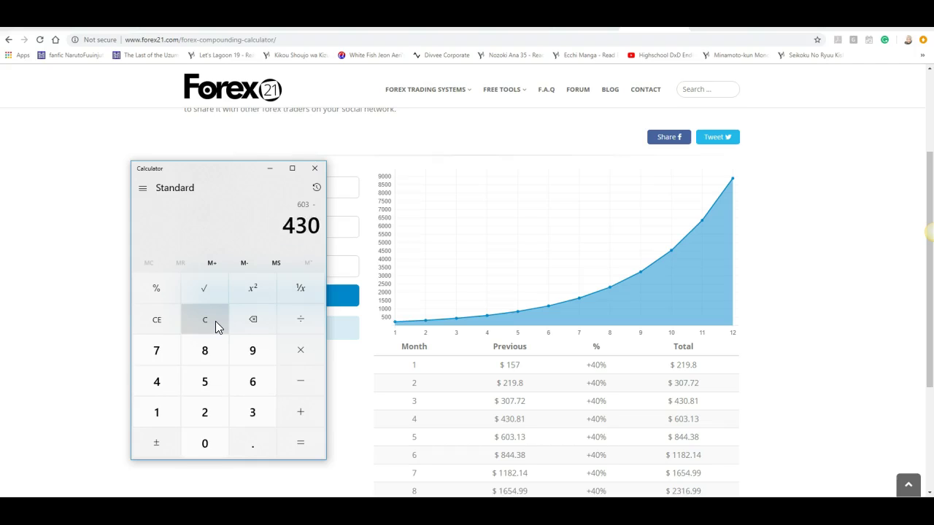
key(Return)
key(slash)
text(0.15)
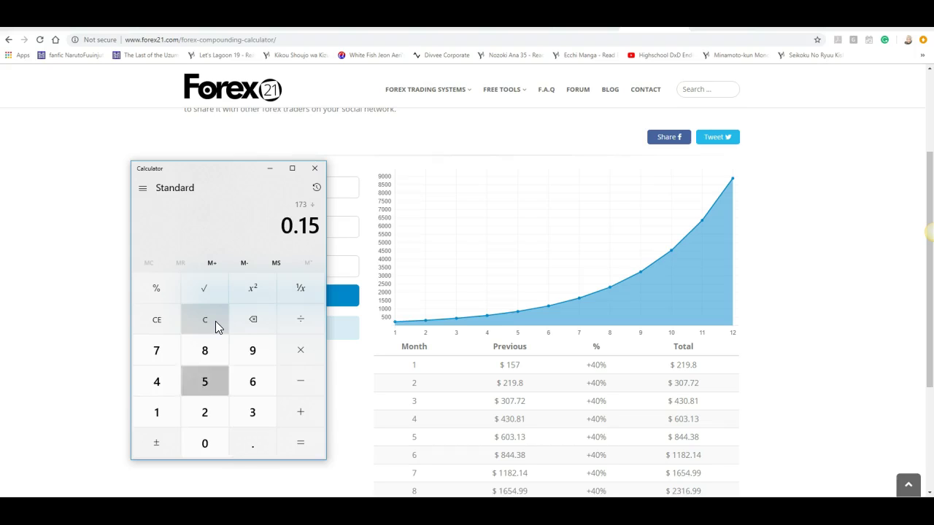
key(Return)
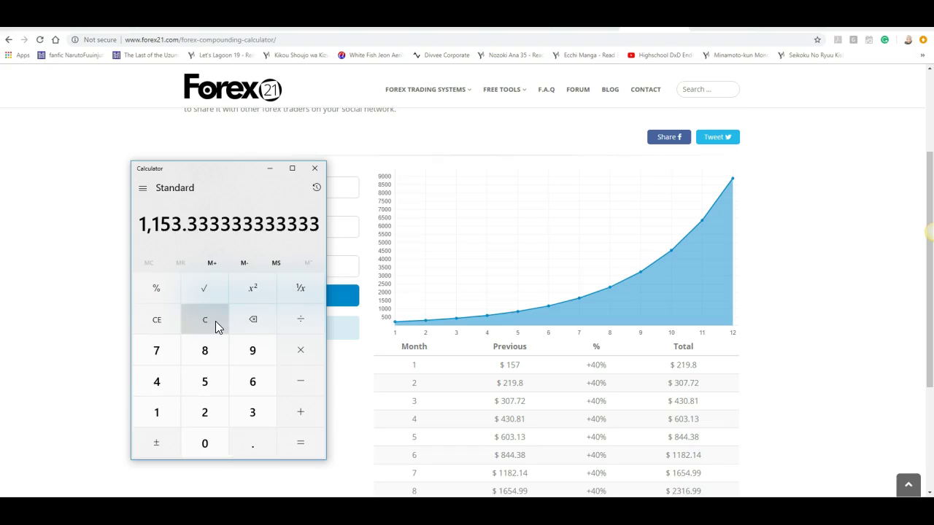
click(208, 321)
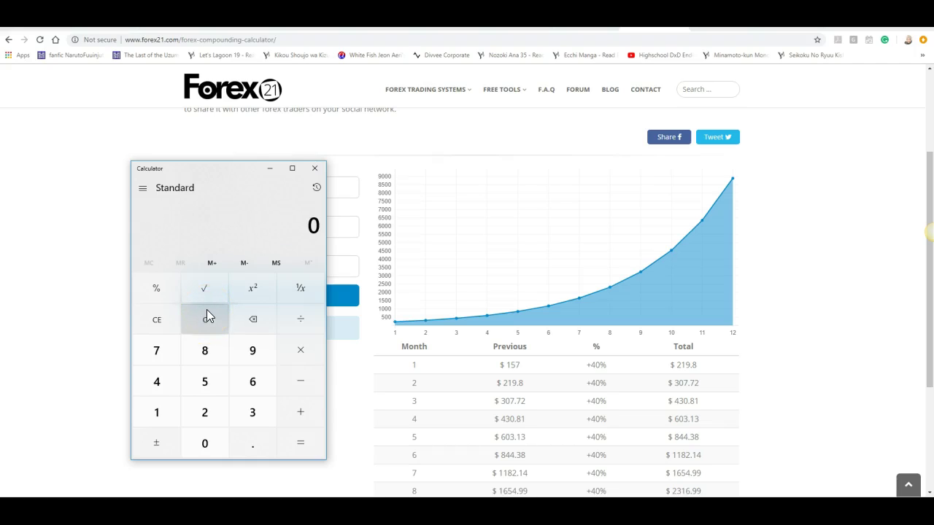
Step: Divide a rounded fourth-month gain of 175 by 1.5 and close the calculator
text(175)
key(slash)
text(1.5)
key(Return)
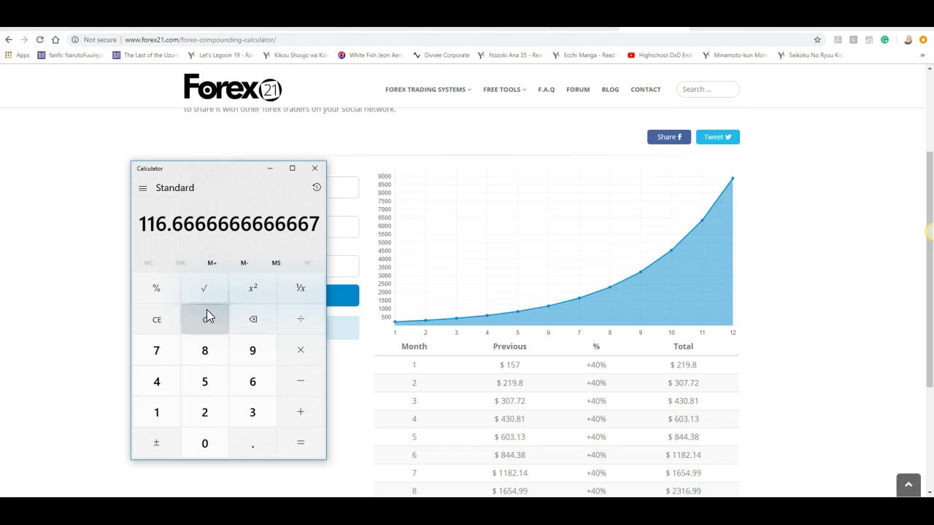
click(316, 173)
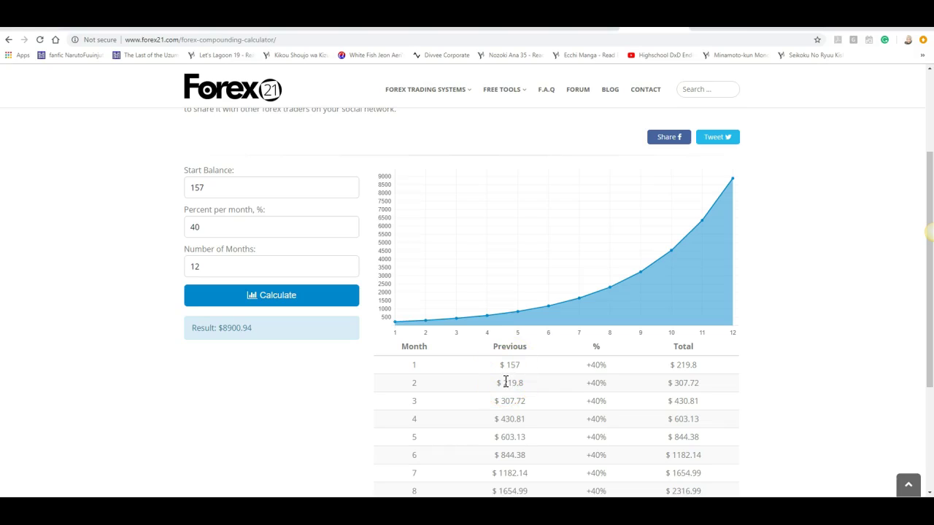
Step: Reopen the Windows Calculator, divide 150 by 4 to get the weekly share, and close it
click(466, 462)
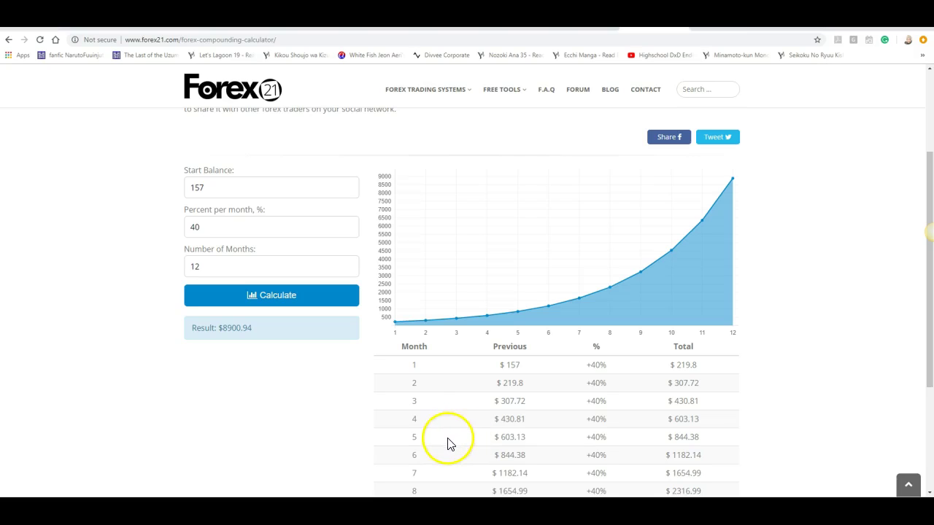
key(super)
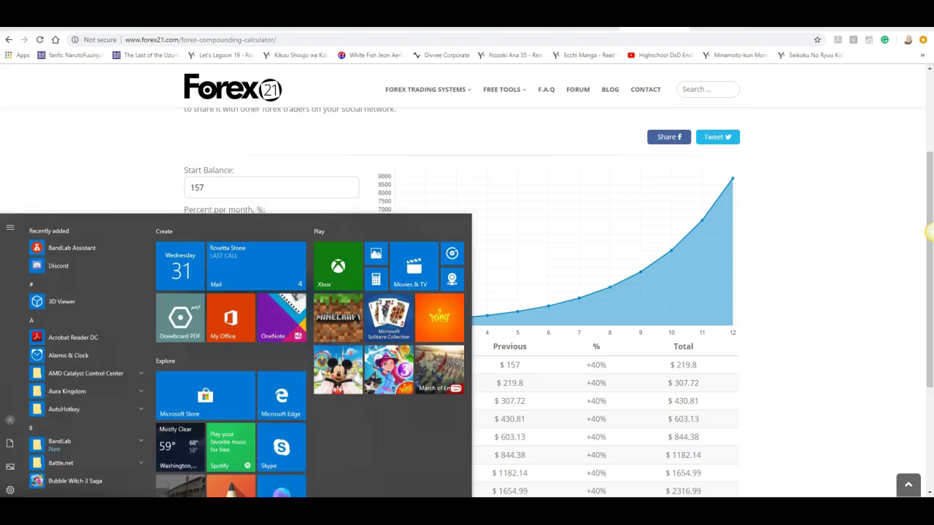
click(384, 280)
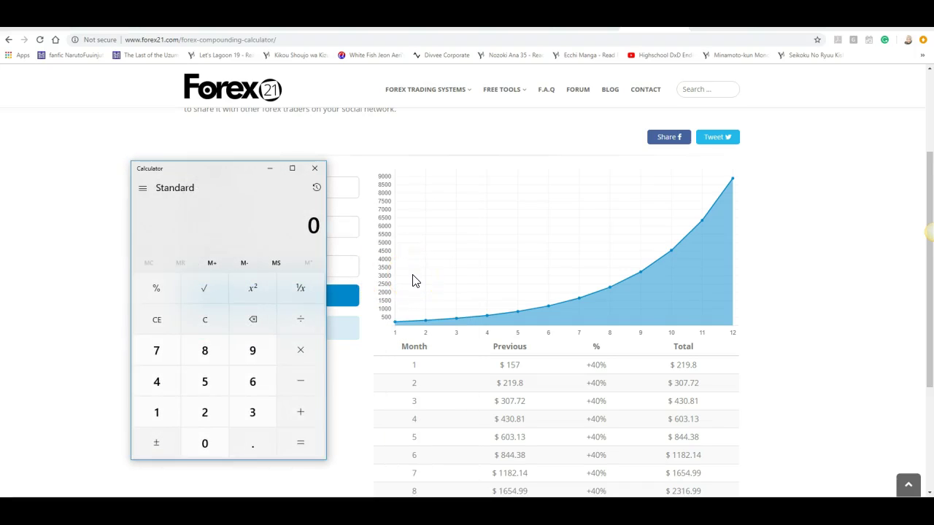
text(150)
key(slash)
text(4)
key(Return)
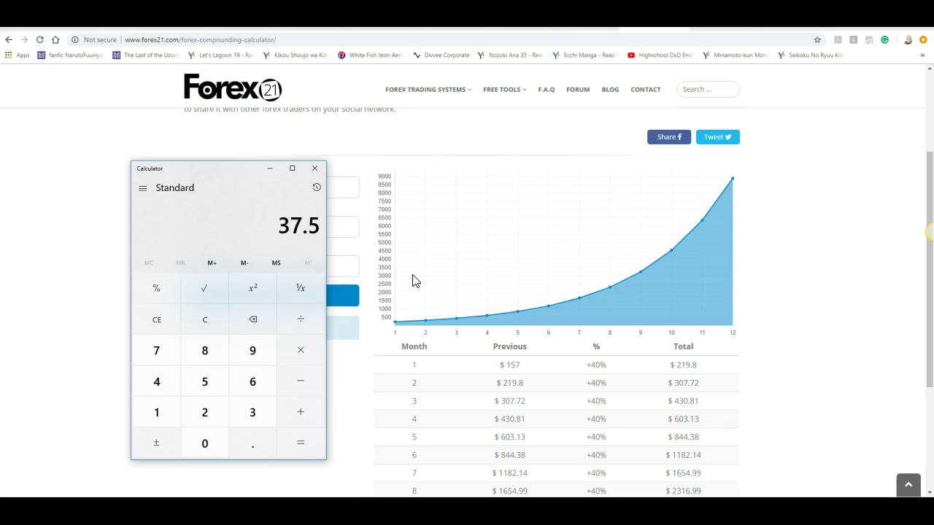
text(38)
click(321, 169)
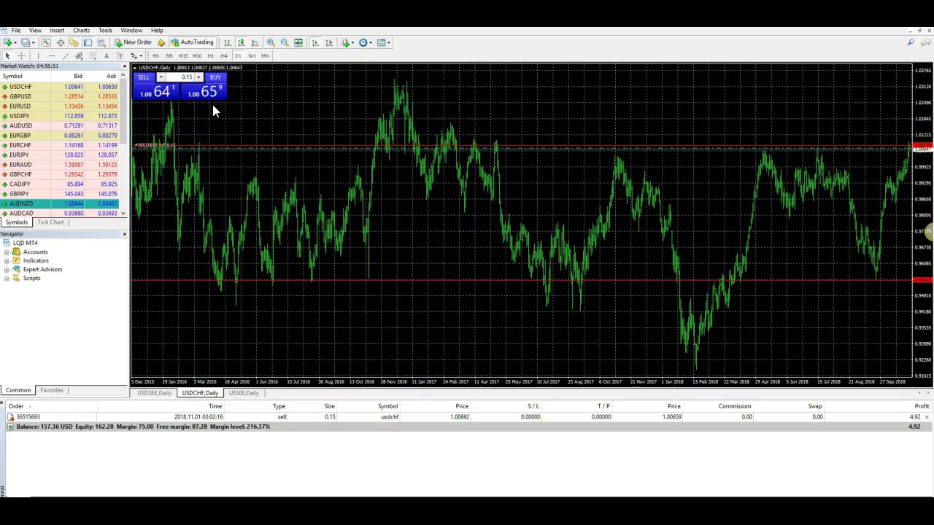
Step: In MetaTrader 4, modify the open USDCHF sell order with a take profit of 0.99850
click(208, 117)
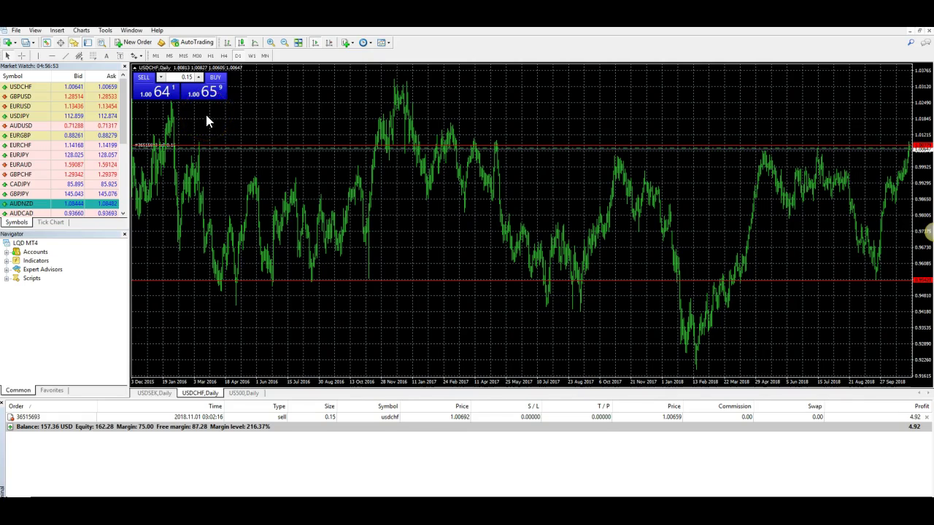
click(595, 418)
double_click(595, 419)
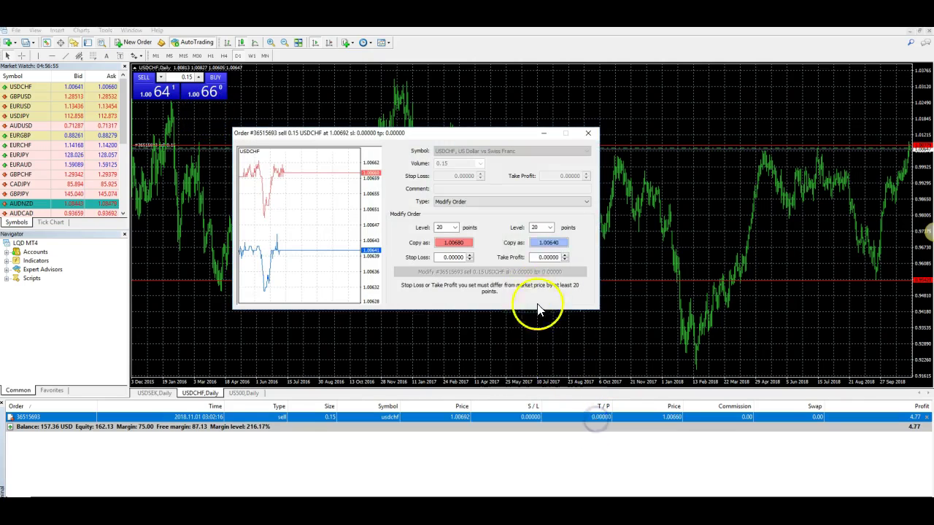
click(551, 248)
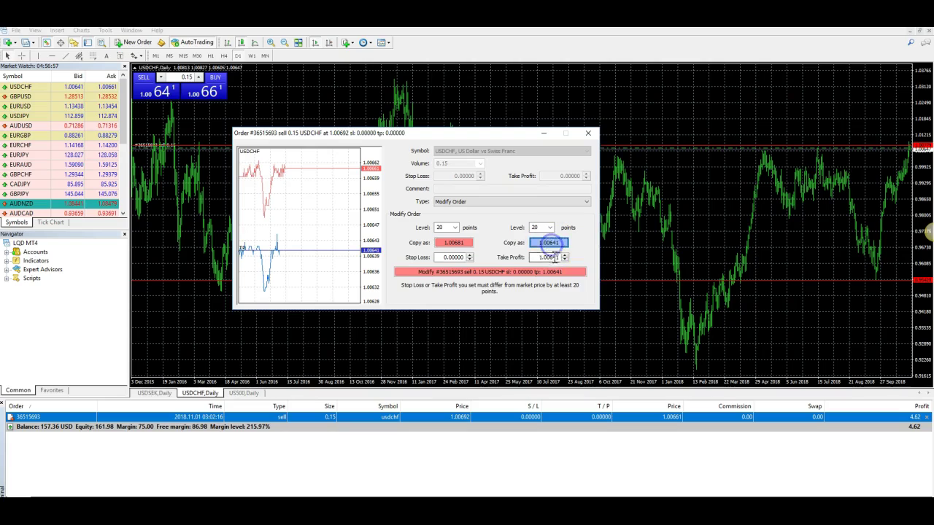
text(0.99800)
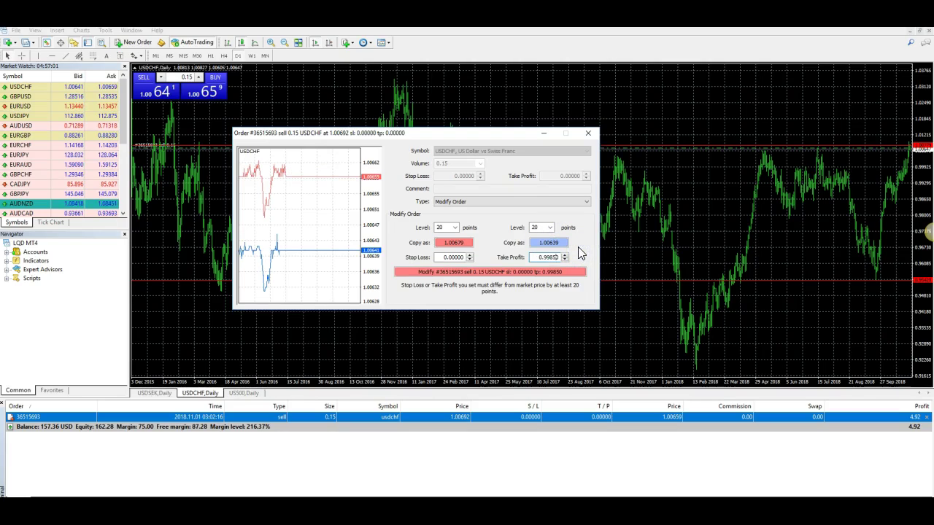
key(BackSpace)
text(5)
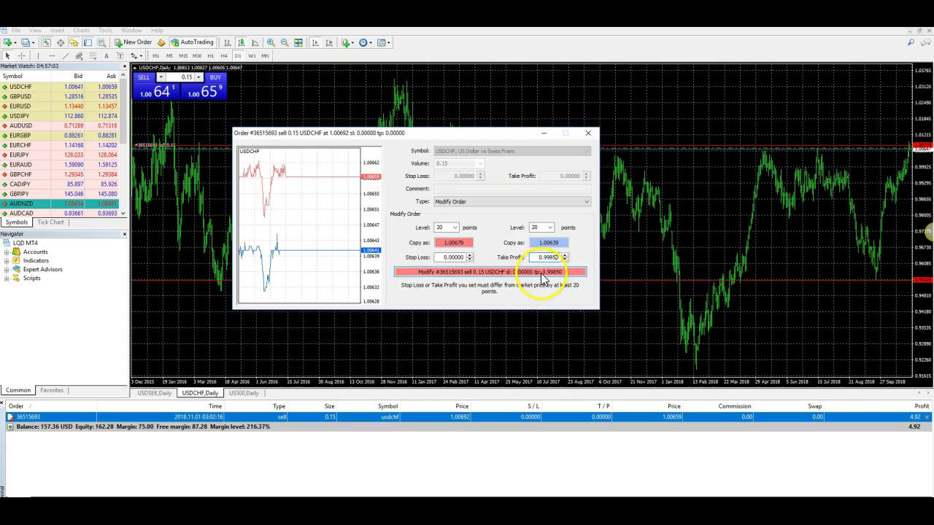
click(540, 274)
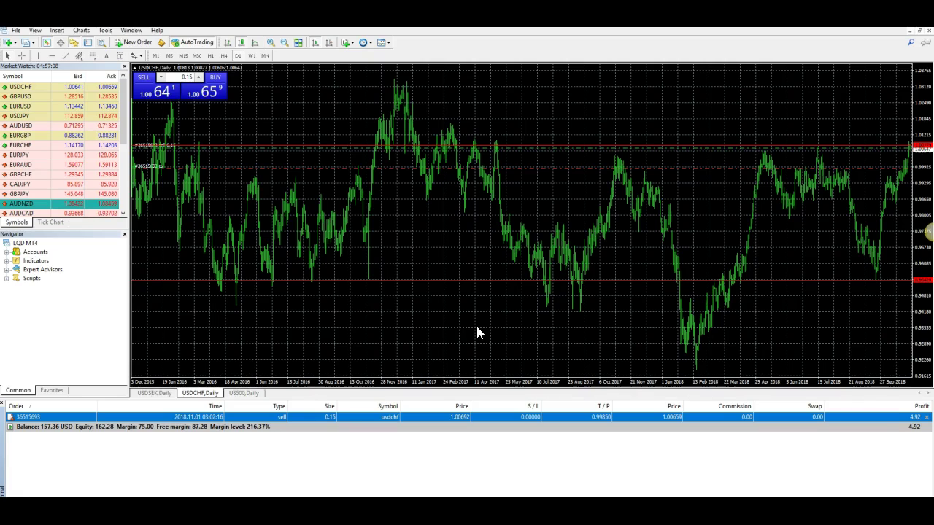
Step: Open the Windows Calculator over the USDCHF chart
click(386, 391)
key(super)
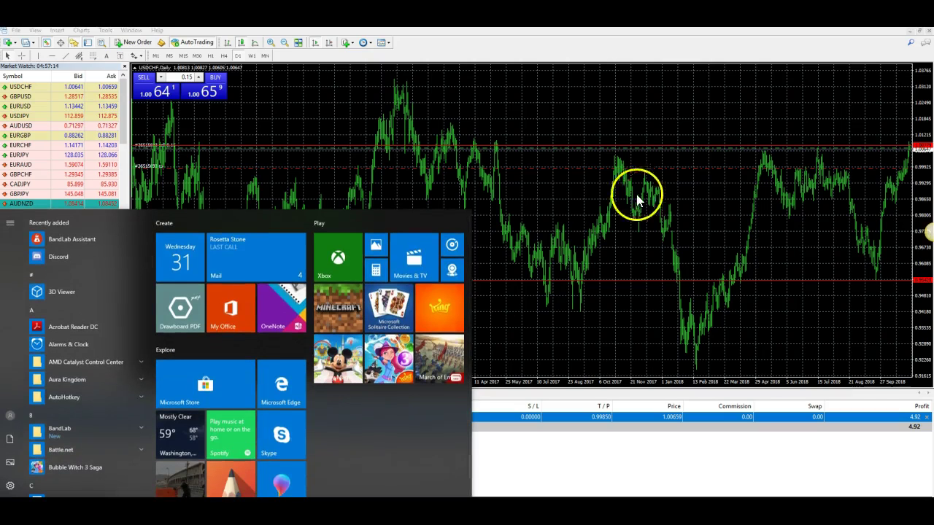
click(380, 276)
text(15)
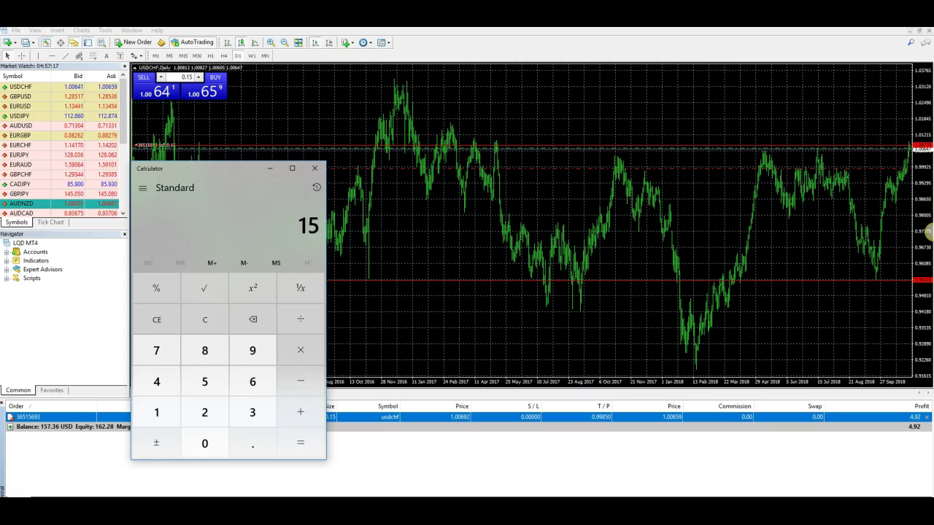
key(plus)
text(89)
key(Return)
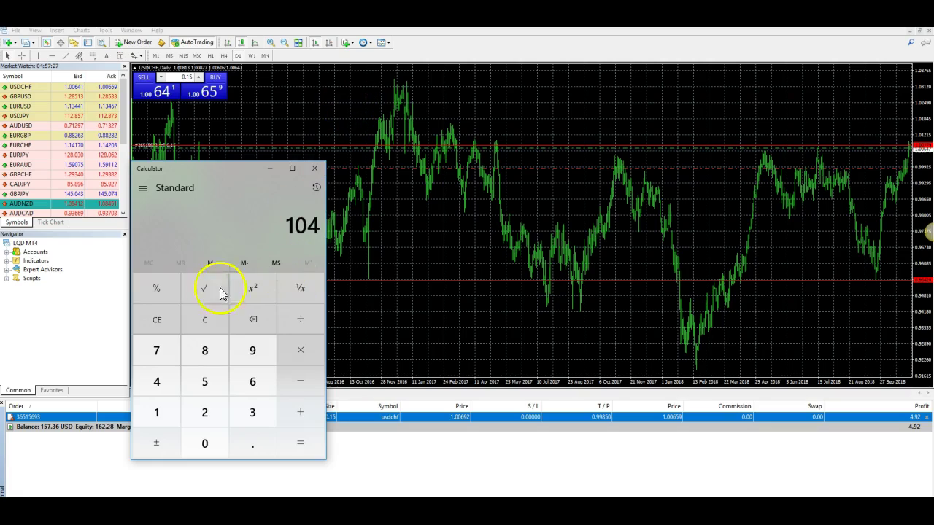
click(203, 324)
Step: Add 69 and 15, multiply the sum by 1.5 to work out the trade's profit, and close the calculator
text(69+1)
text(5)
key(Return)
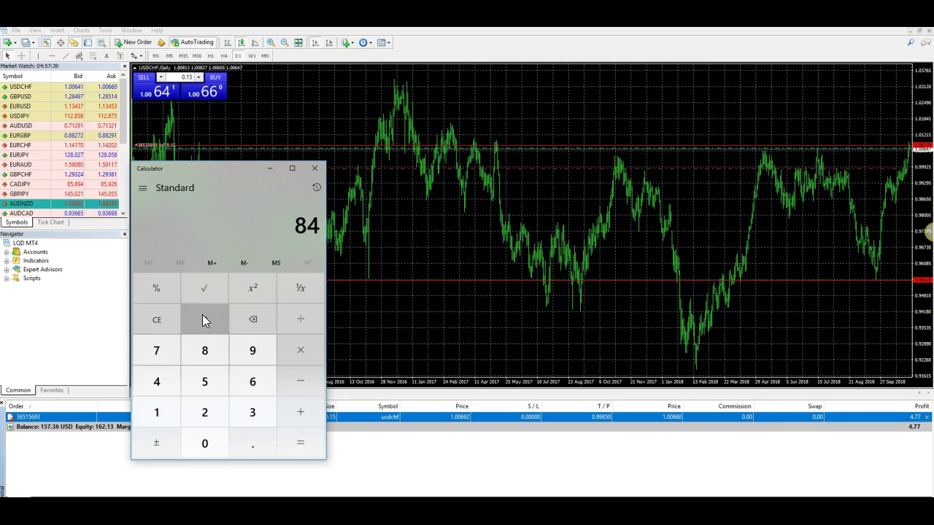
key(asterisk)
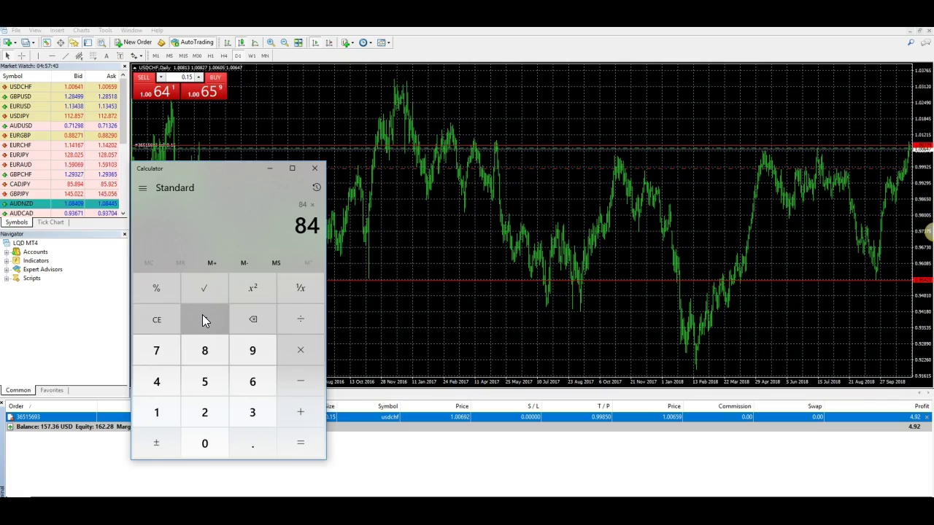
text(1.5)
key(Return)
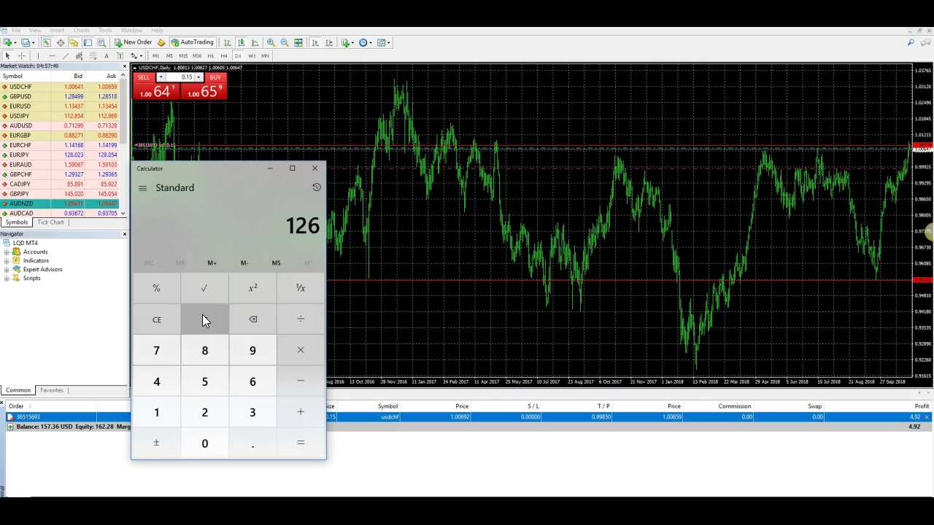
click(310, 173)
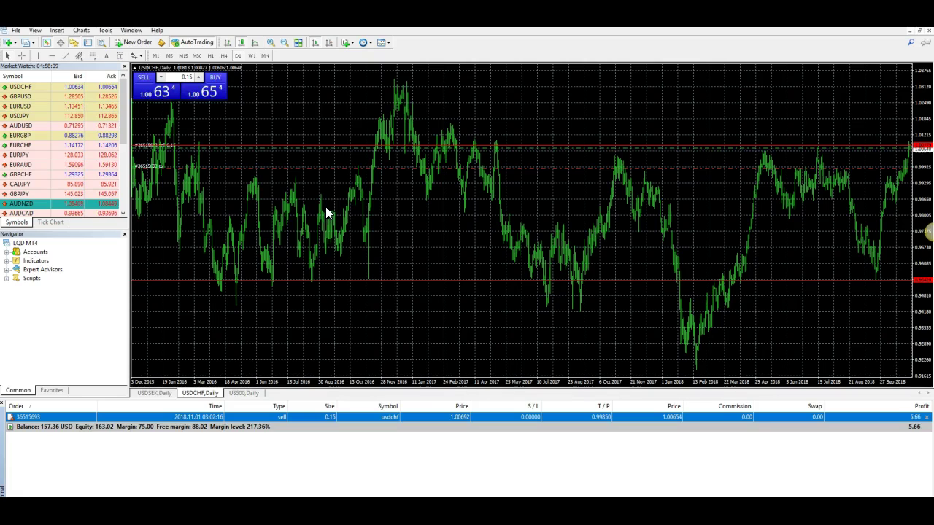
click(397, 337)
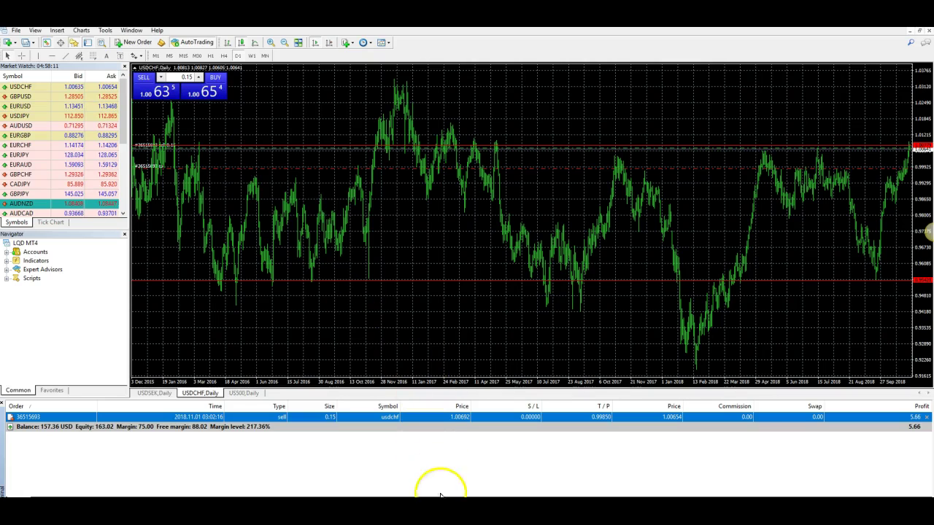